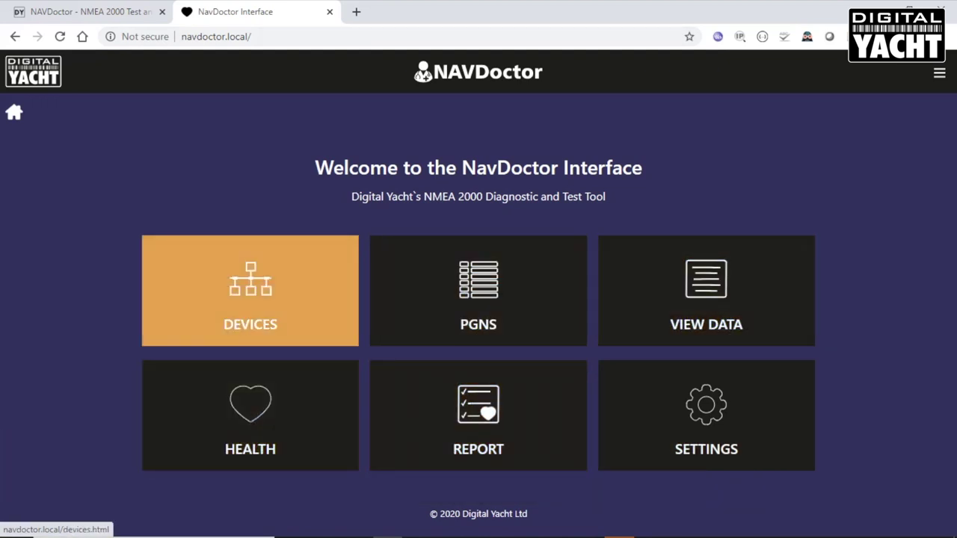
- Open the device list and show the Config Info for the address 000 device
click(250, 291)
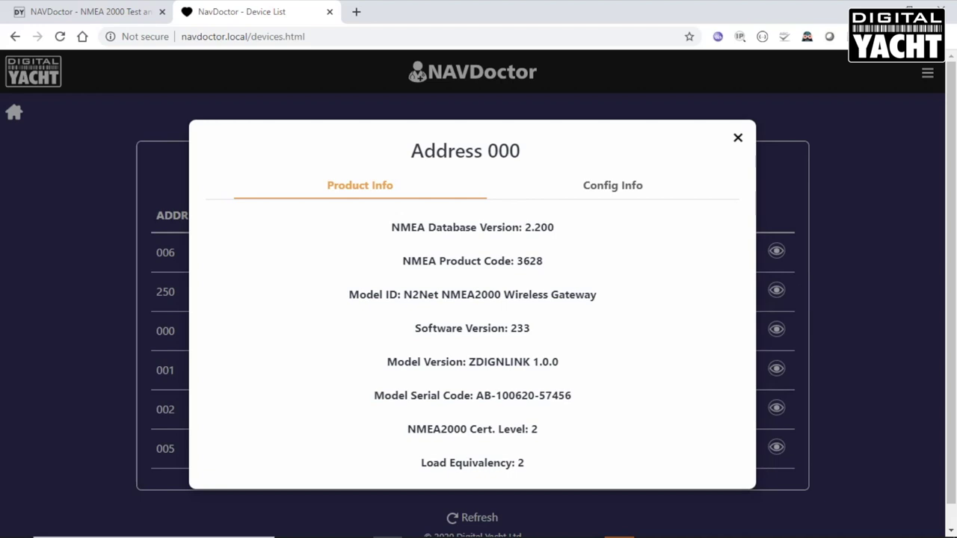
click(612, 185)
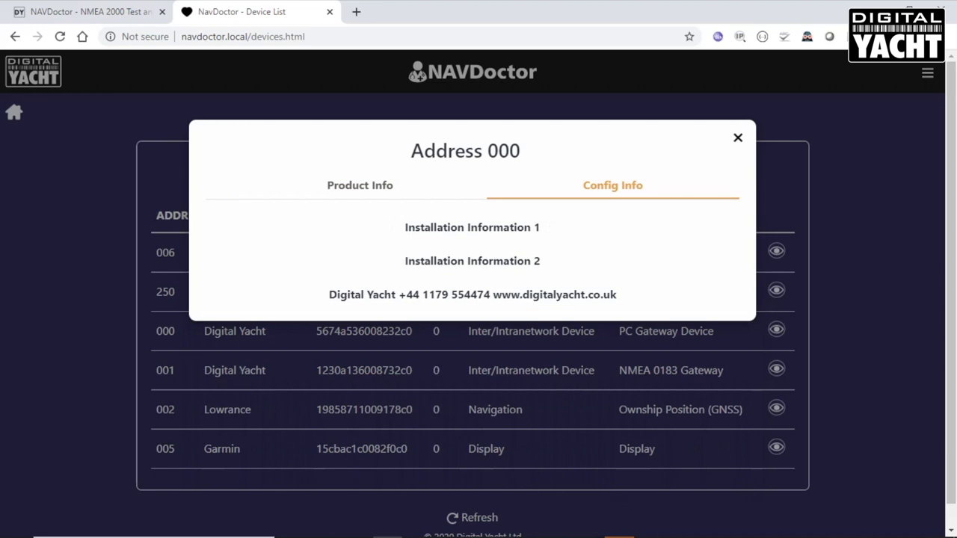
- Close the Address 000 popup and go back to the home page tiles
click(737, 138)
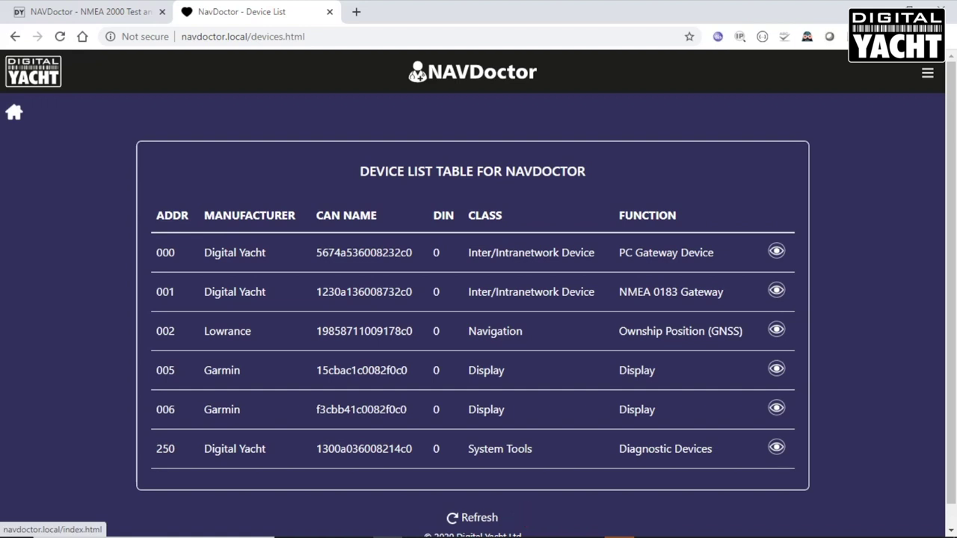
click(14, 112)
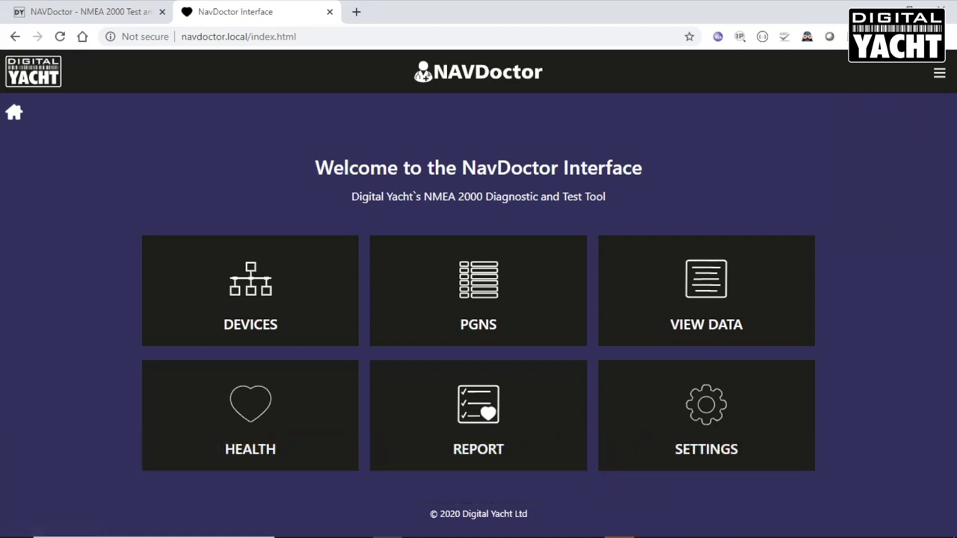
- Open the PGN list and scroll through its sources, destinations, descriptions and time stamps
click(478, 291)
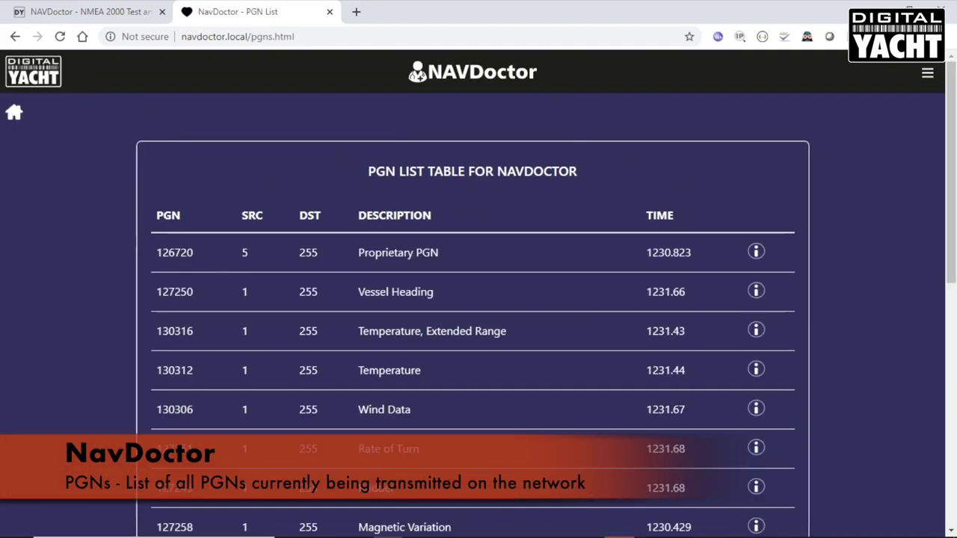
scroll(478, 299, down, 5)
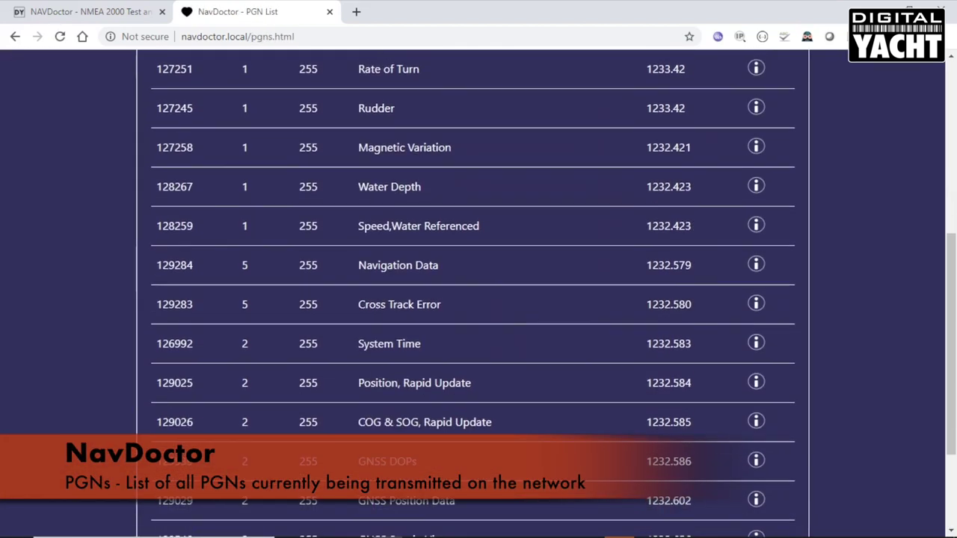
scroll(479, 299, down, 3)
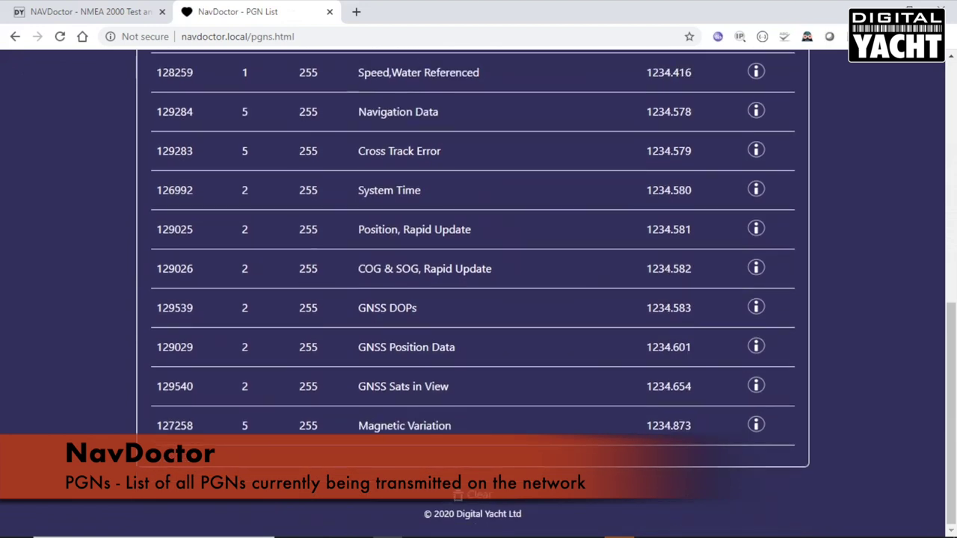
scroll(479, 299, up, 2)
scroll(478, 299, up, 1)
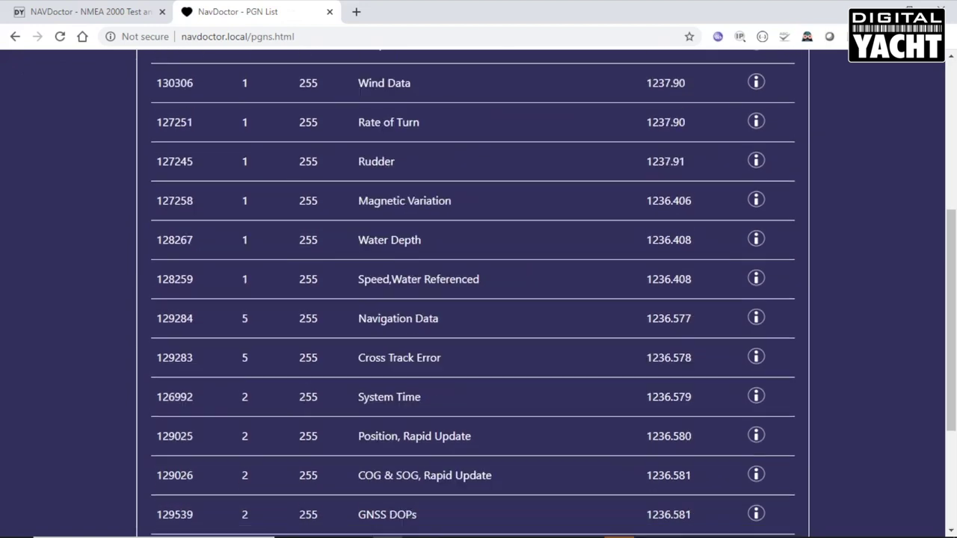
scroll(478, 299, up, 3)
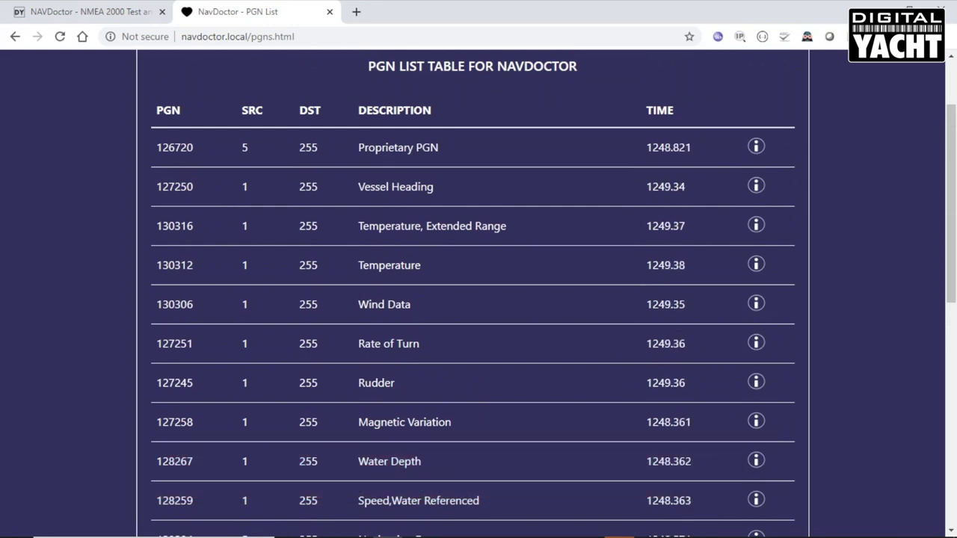
scroll(478, 299, down, 2)
scroll(479, 299, down, 2)
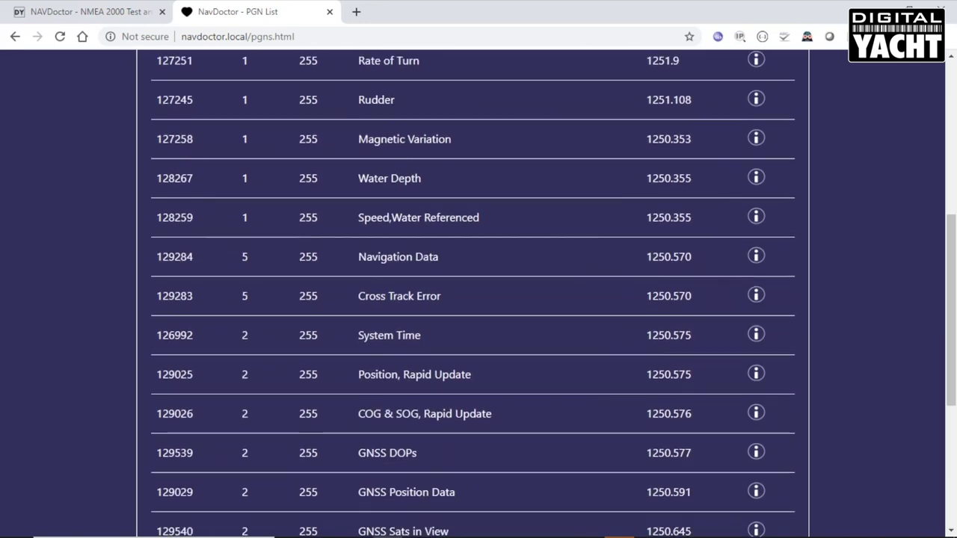
scroll(479, 299, down, 3)
scroll(478, 299, down, 2)
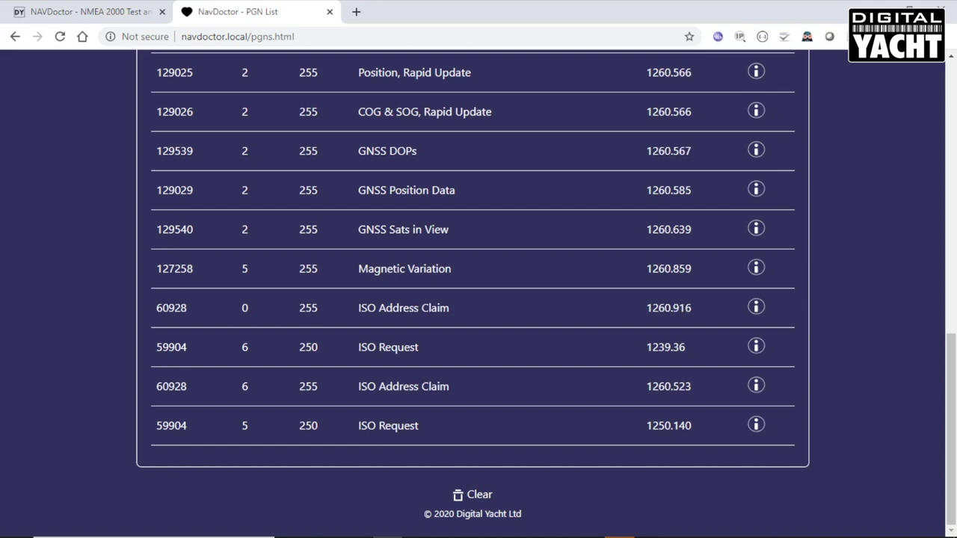
scroll(472, 291, up, 2)
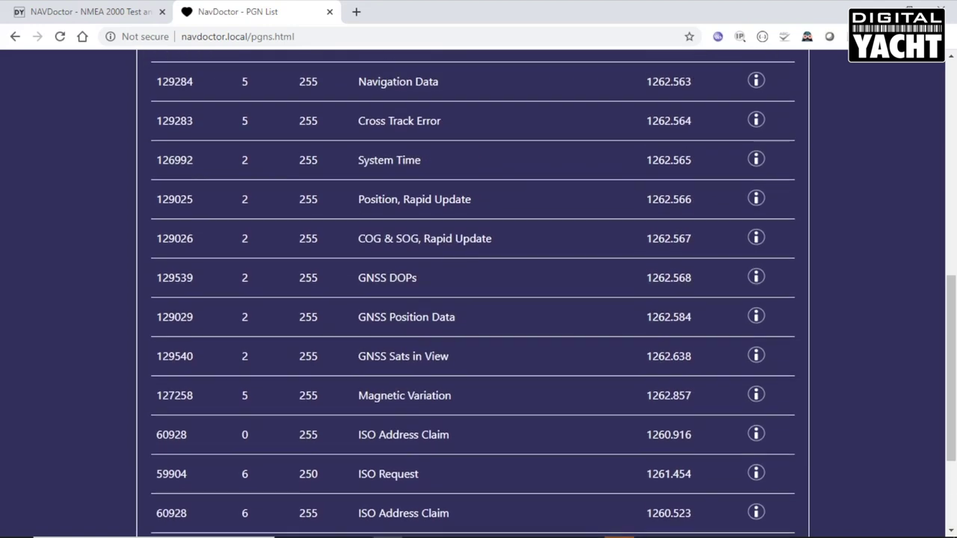
scroll(473, 291, up, 2)
scroll(473, 291, up, 1)
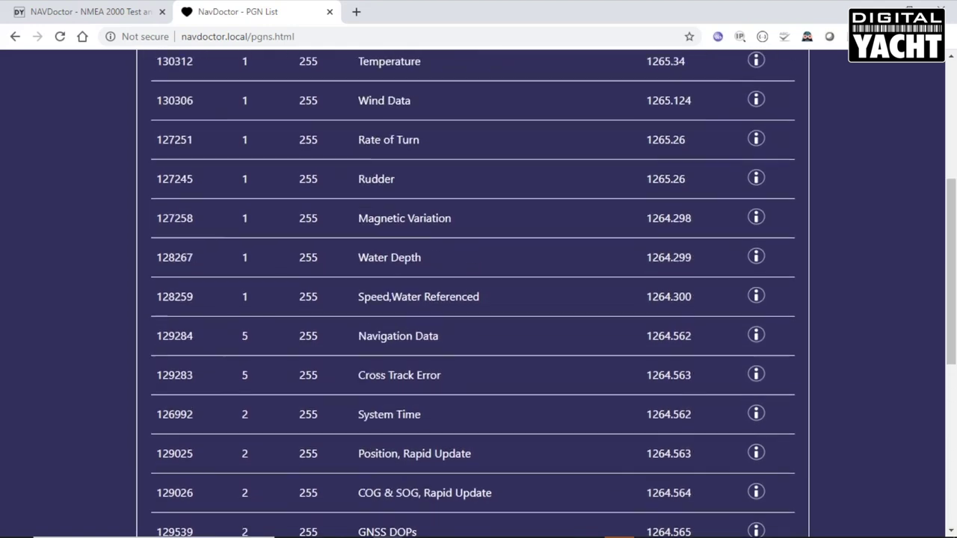
scroll(473, 291, up, 4)
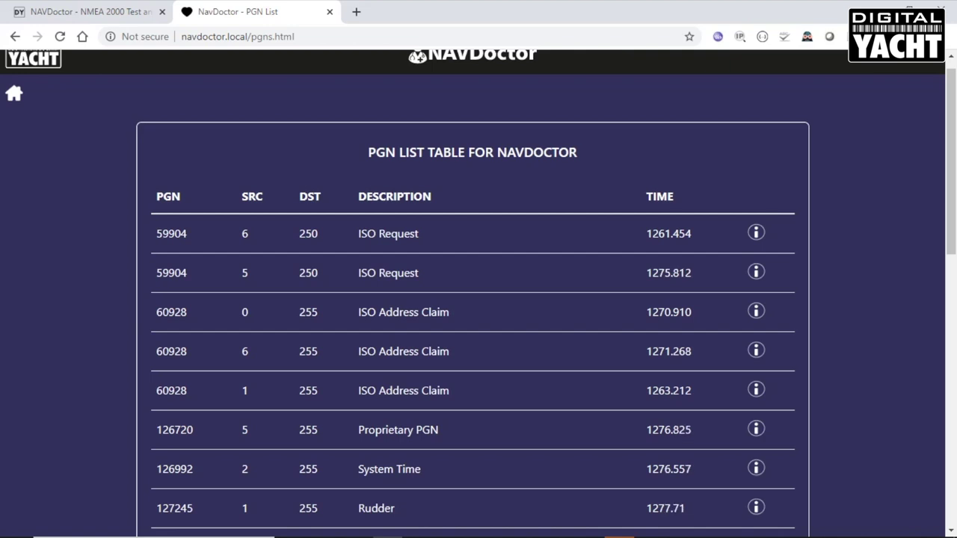
scroll(478, 299, down, 3)
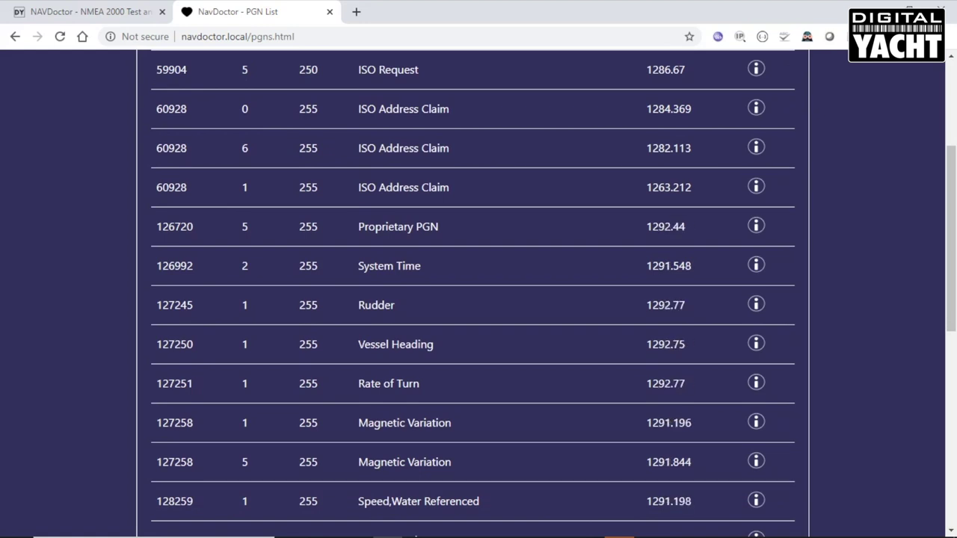
- View the decoded 127250 Vessel Heading fields, then close them and return to the PGN table top
click(756, 343)
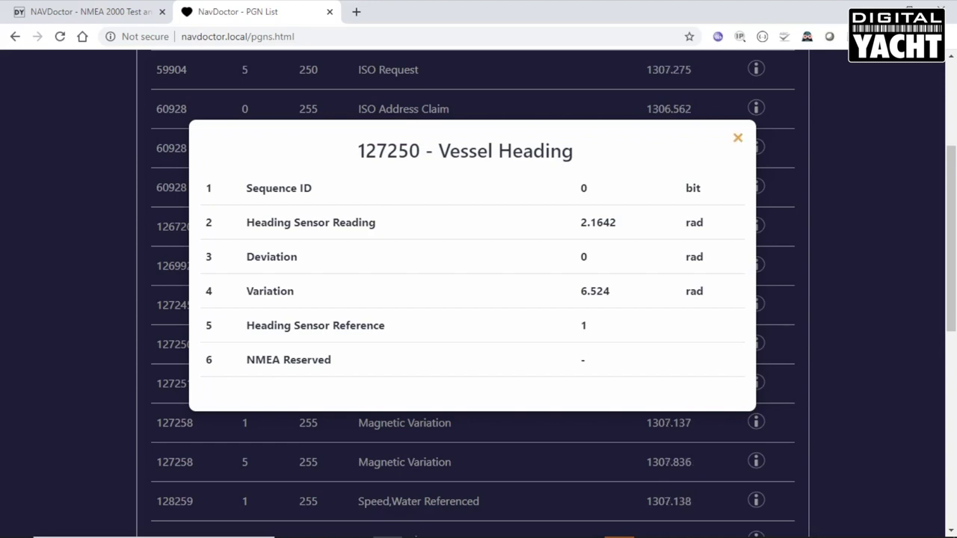
click(737, 138)
scroll(478, 293, down, 4)
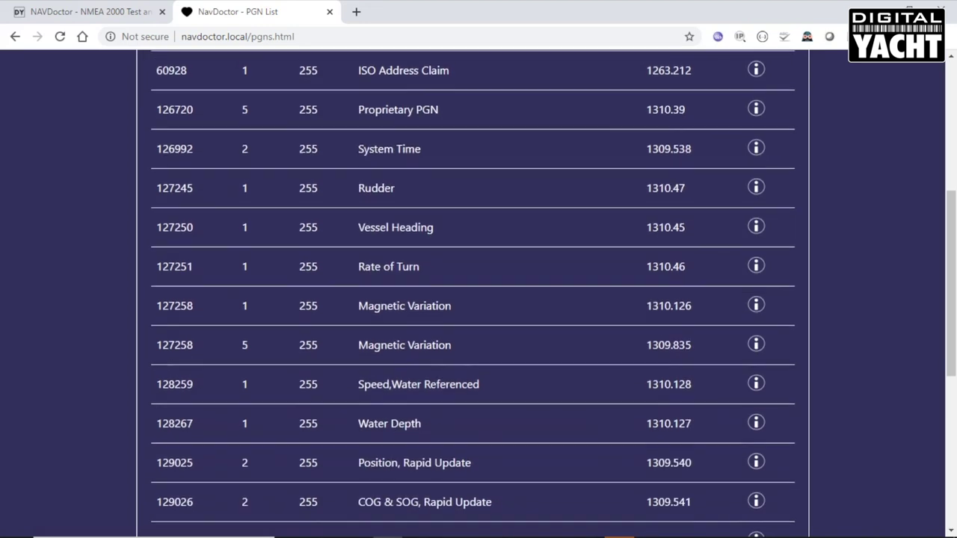
scroll(479, 293, up, 7)
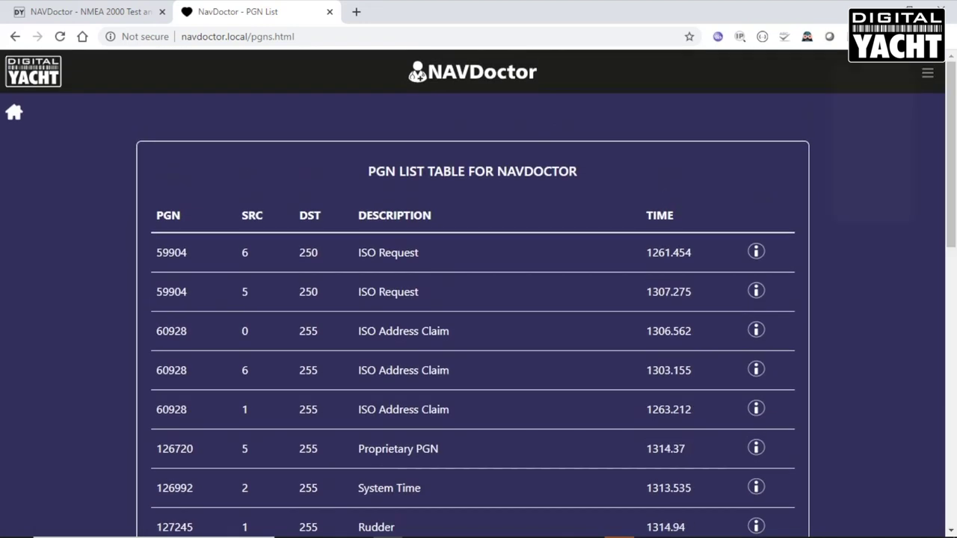
click(927, 72)
- Watch the streaming !PDGY raw NMEA 2000 data via View Data, then go back home
click(867, 154)
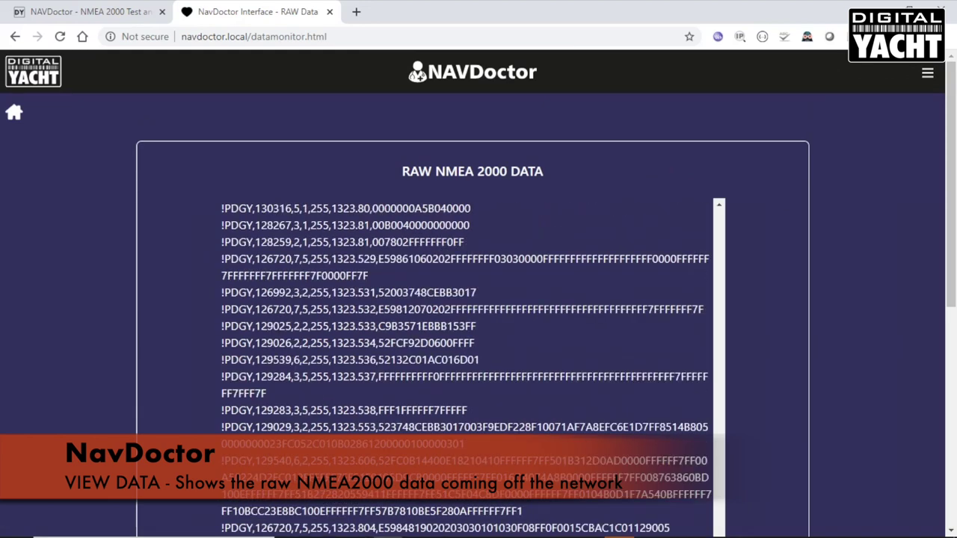
scroll(478, 299, down, 3)
scroll(478, 299, down, 2)
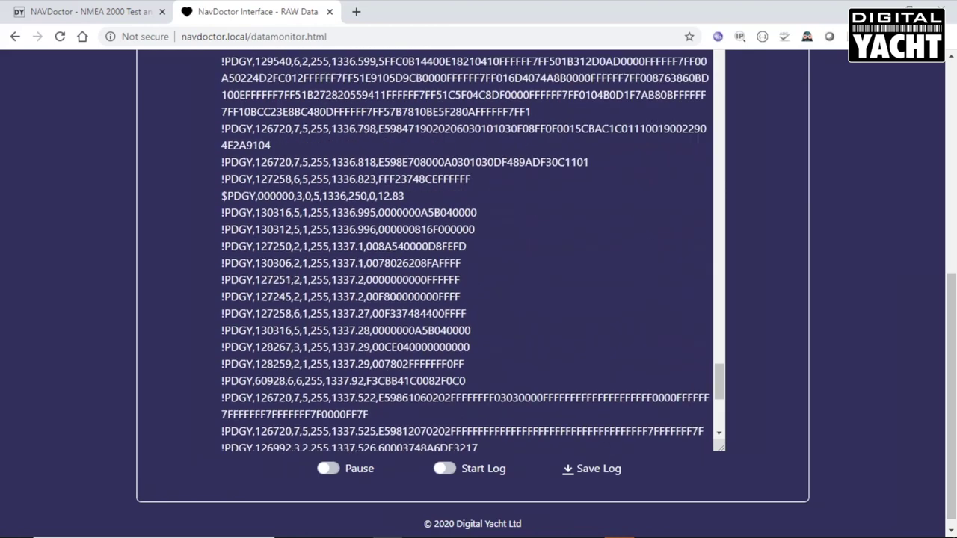
scroll(479, 299, up, 5)
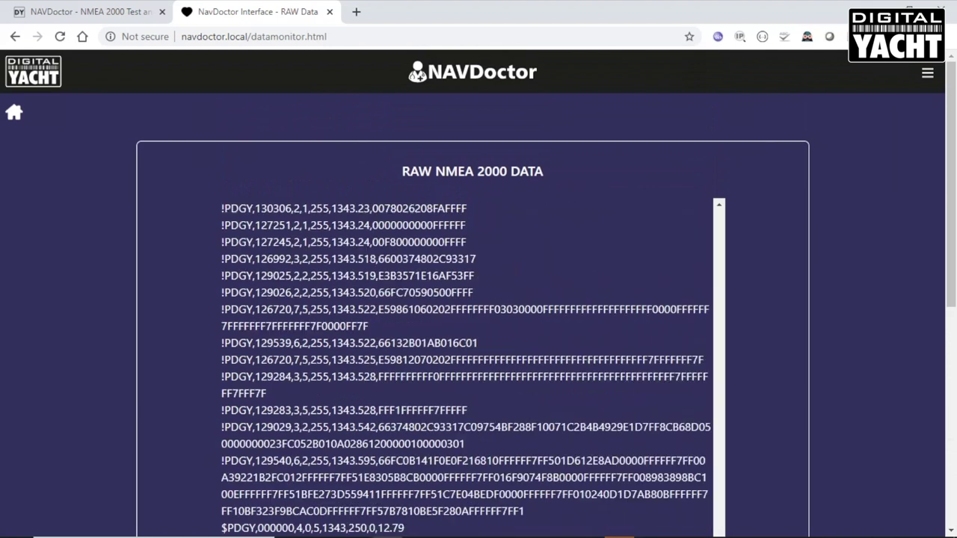
key(alt+Left)
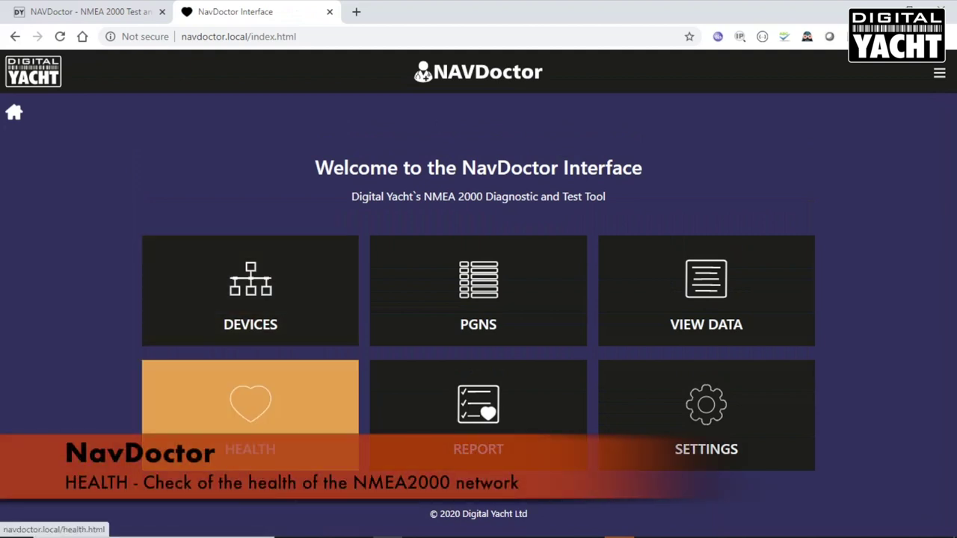
- Open the Network Health Page and read the Supply Voltage help note
click(250, 404)
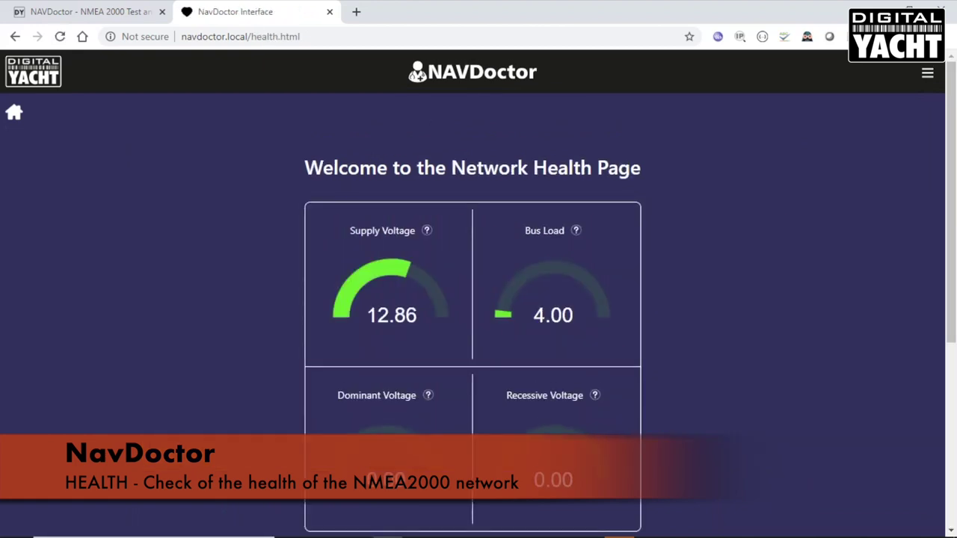
scroll(479, 299, down, 3)
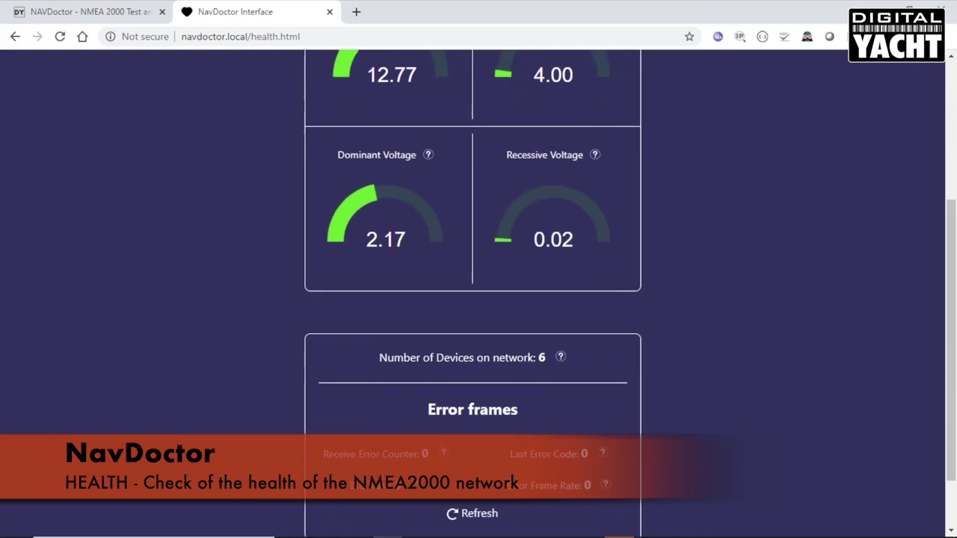
scroll(478, 299, up, 3)
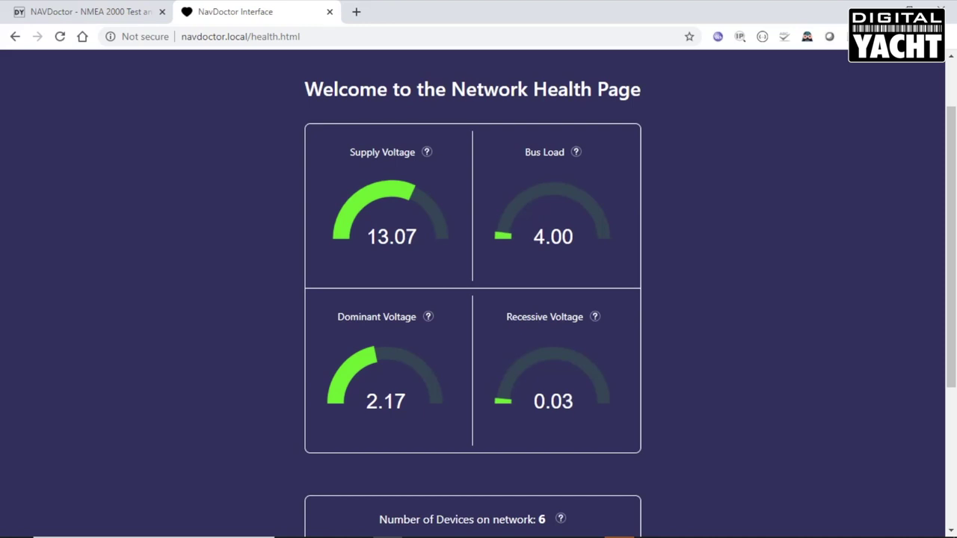
click(426, 152)
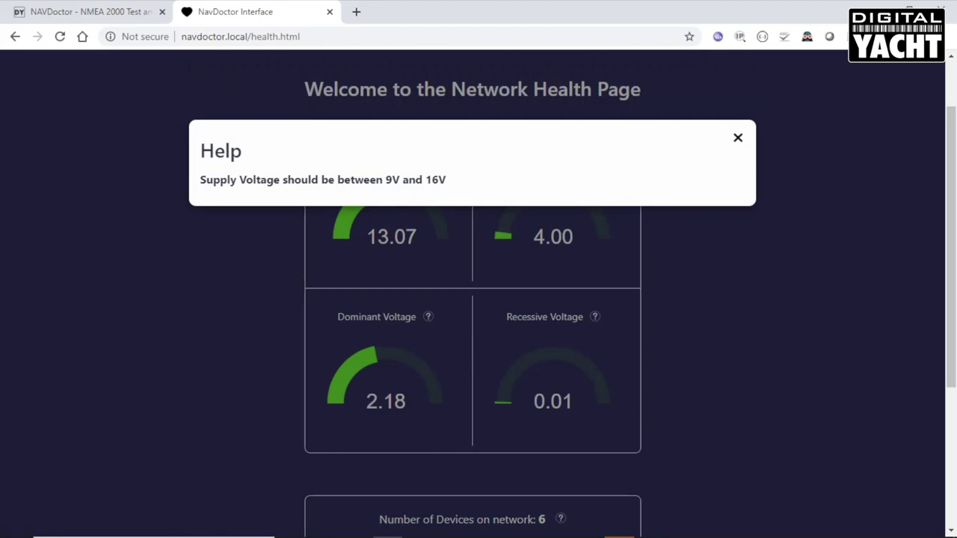
click(737, 138)
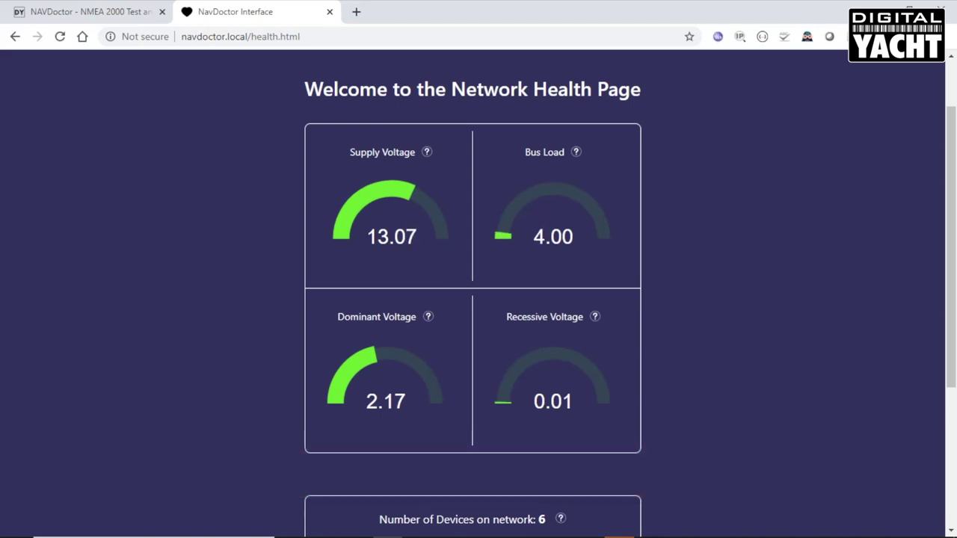
- Dismiss the dominant voltage help and scroll down to the Error frames box
scroll(472, 298, down, 2)
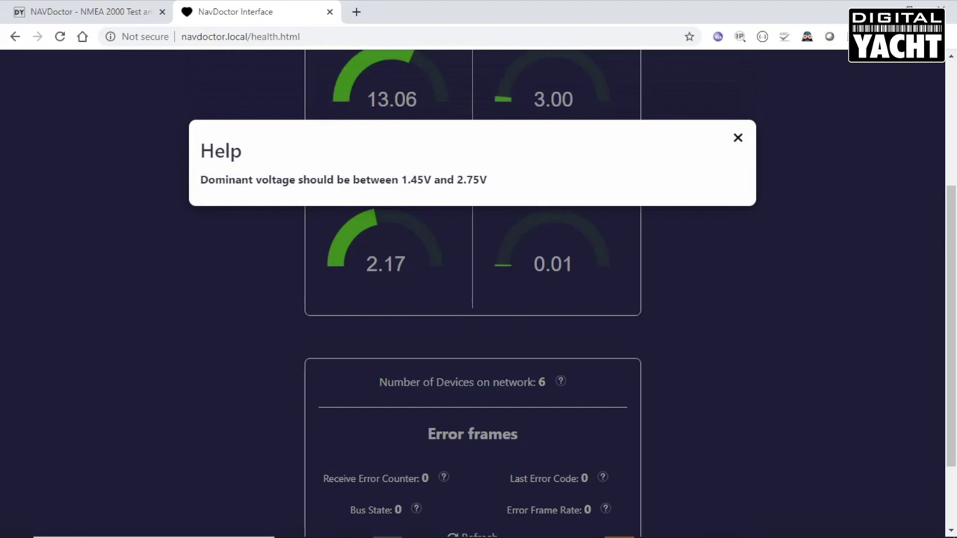
click(738, 137)
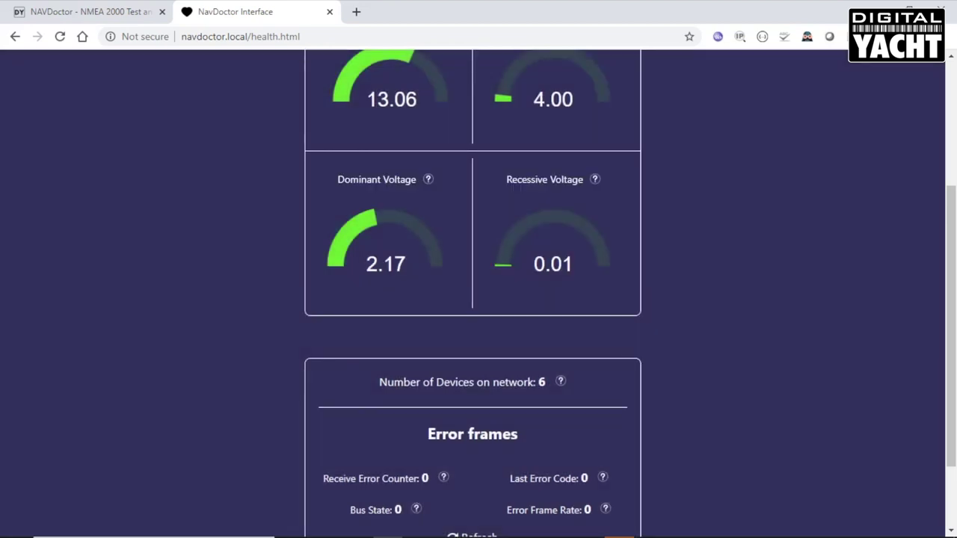
scroll(472, 299, down, 3)
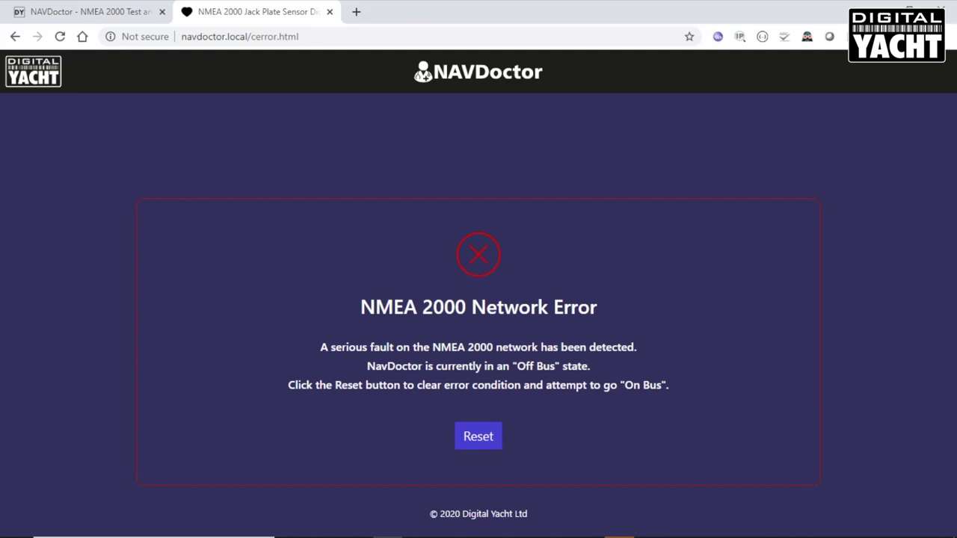
- Leave the error page, check the HEALTH gauges, and return to the home menu
click(478, 436)
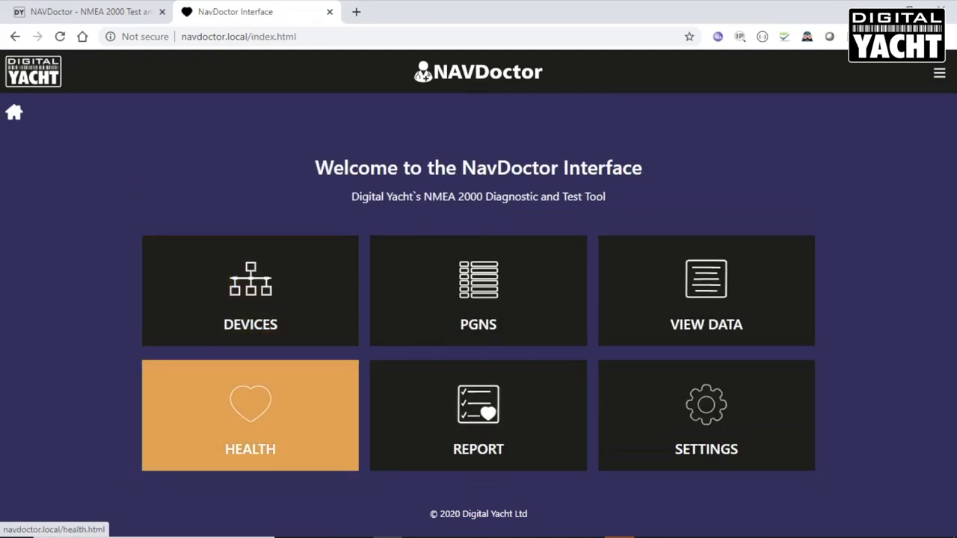
click(250, 415)
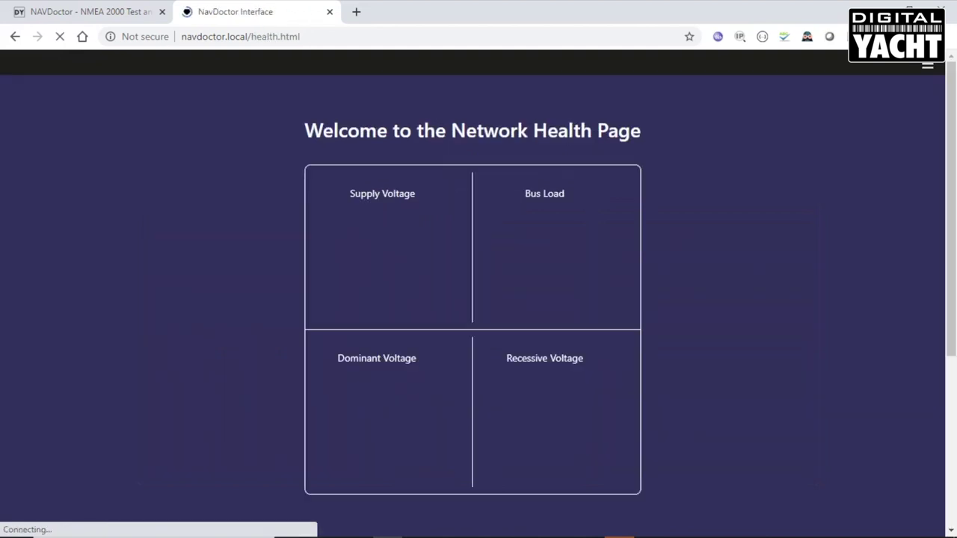
scroll(478, 299, down, 4)
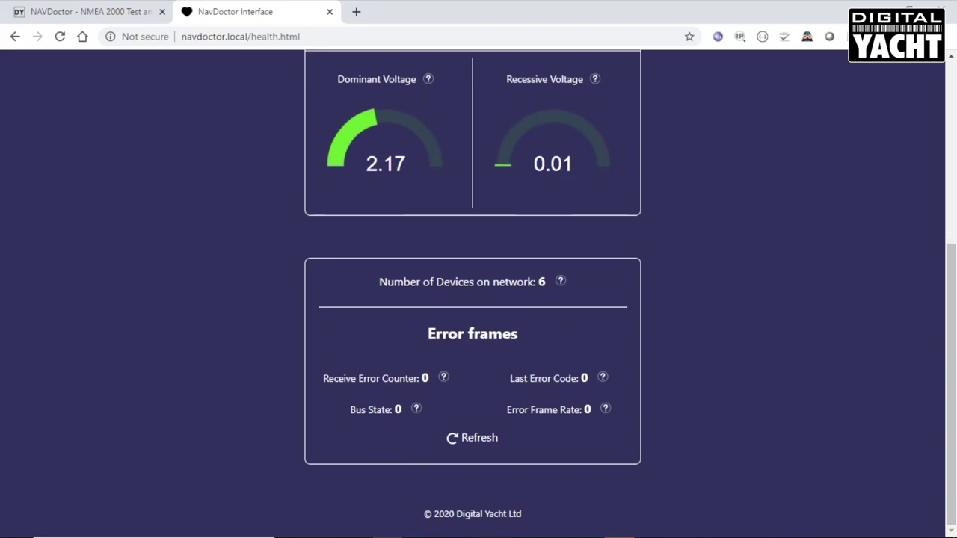
scroll(479, 299, up, 3)
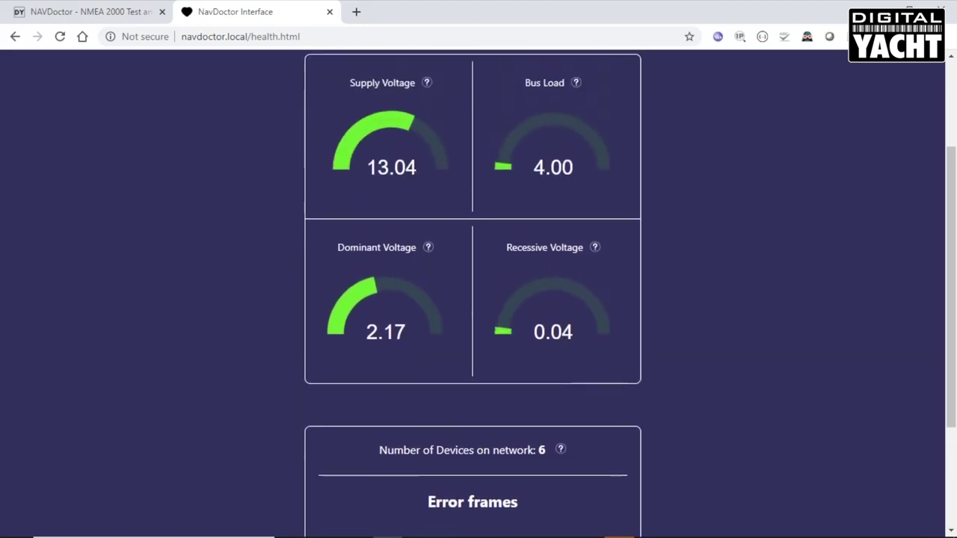
scroll(478, 299, up, 2)
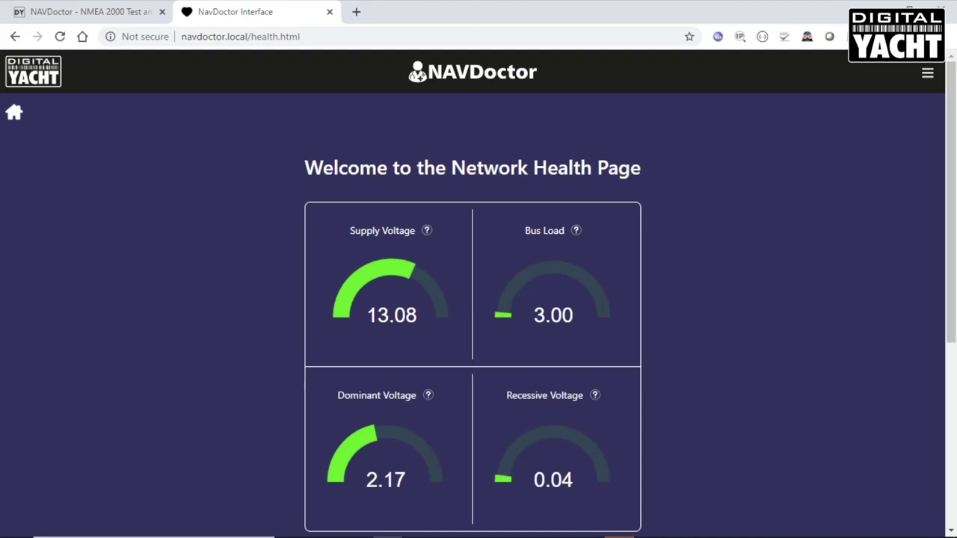
click(15, 112)
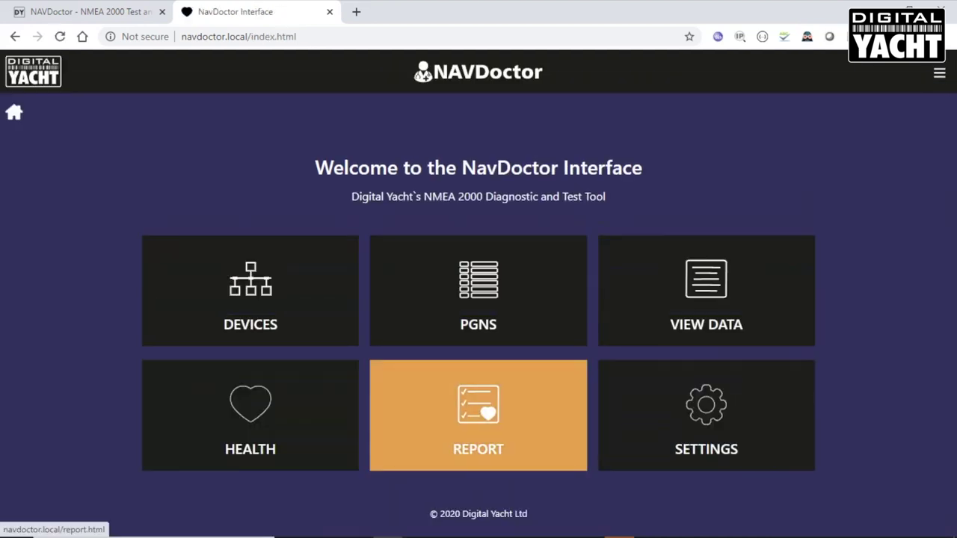
- Open the REPORT page and review its six devices, 13.05 V supply and zero error frames
click(478, 416)
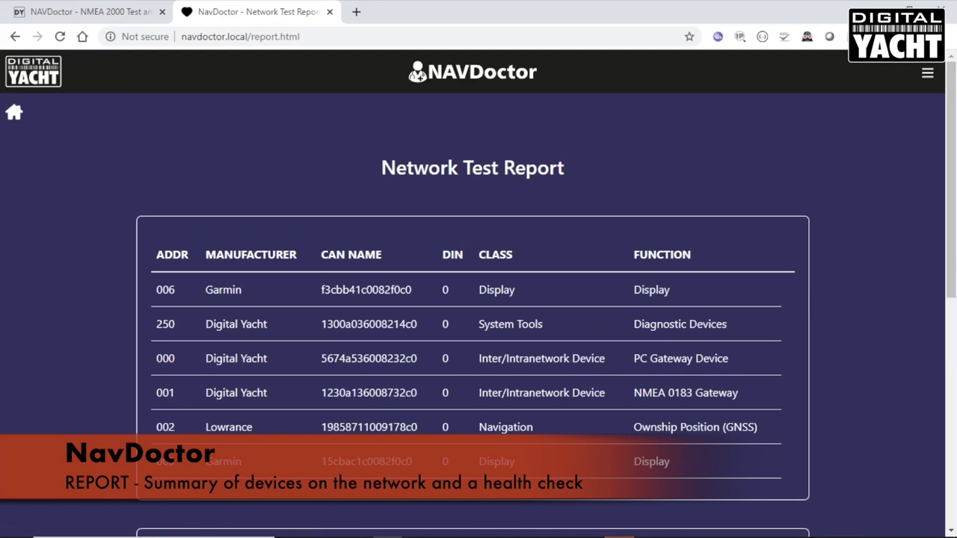
scroll(478, 299, down, 4)
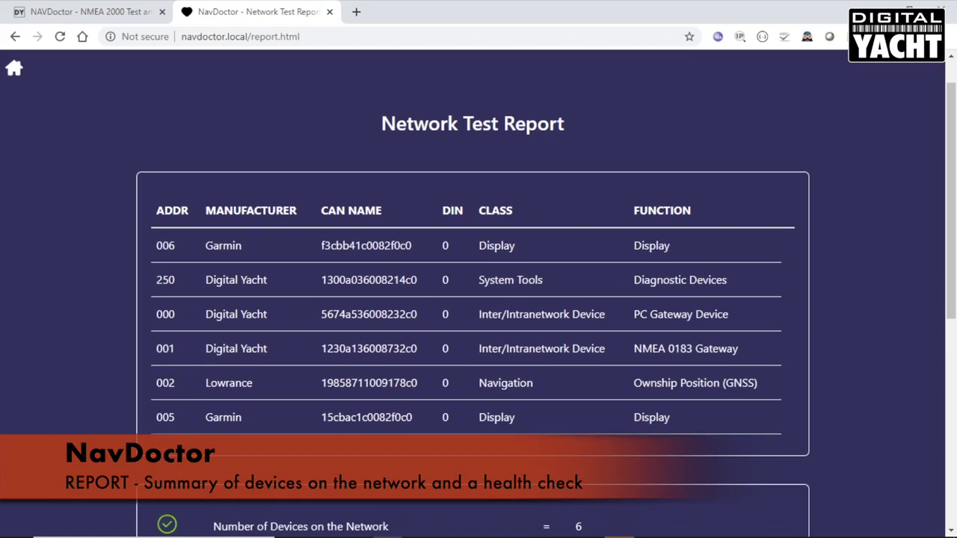
scroll(478, 298, down, 2)
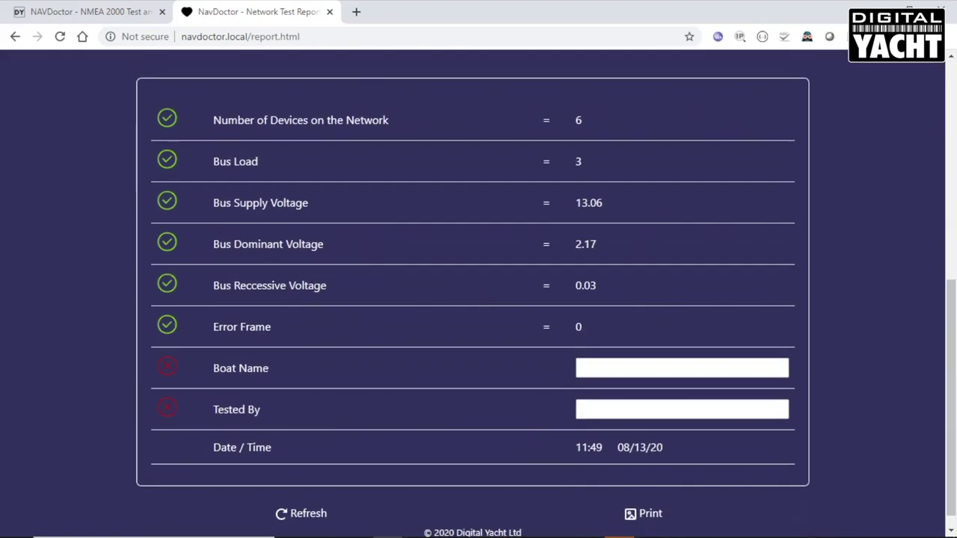
scroll(479, 299, up, 5)
scroll(479, 299, up, 1)
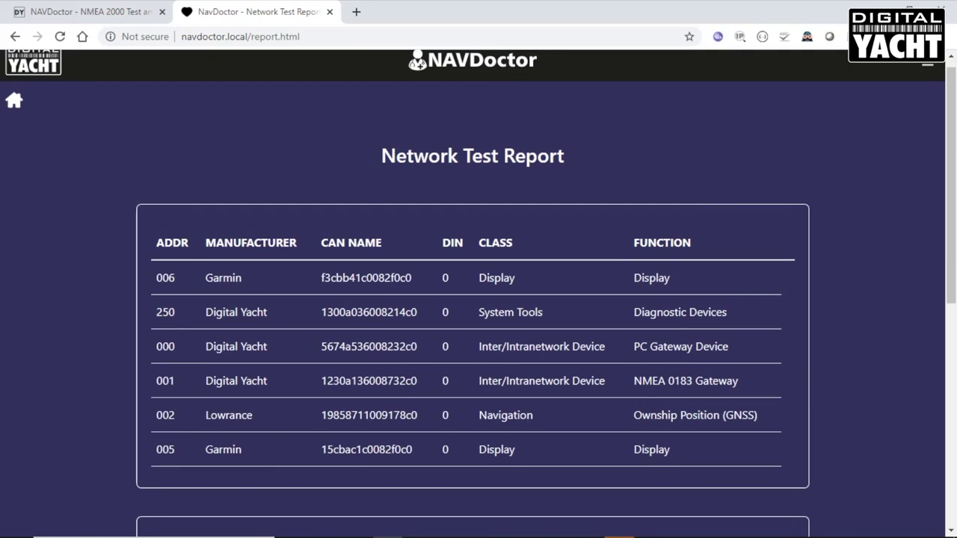
scroll(479, 299, down, 6)
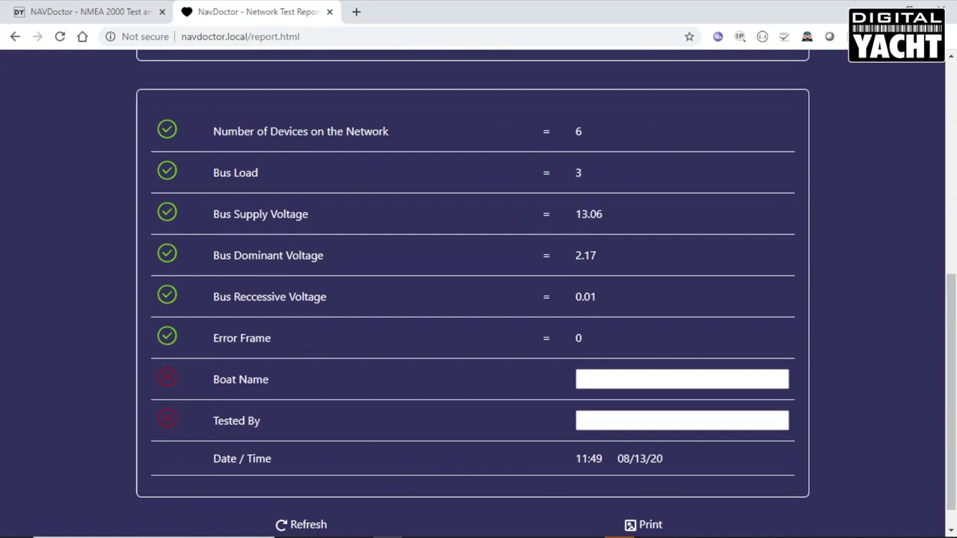
click(581, 379)
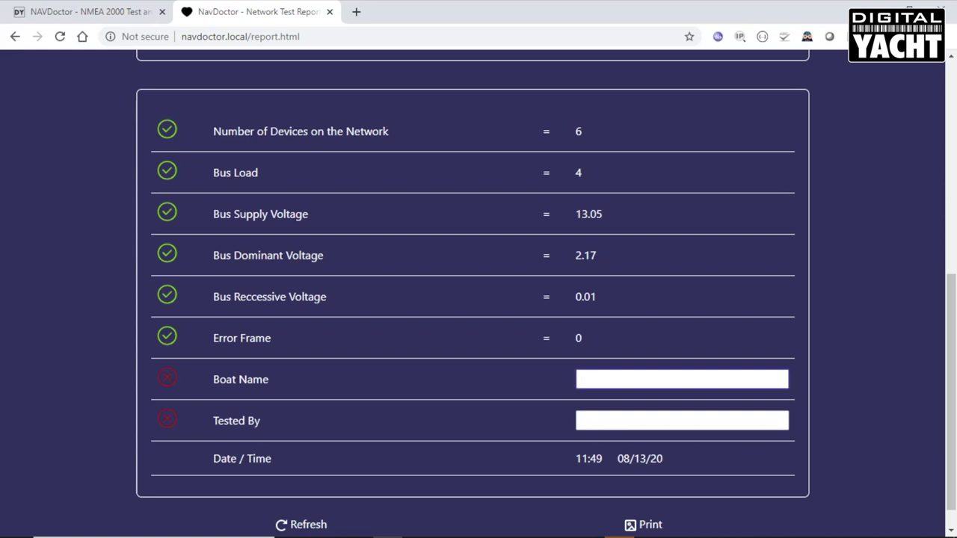
- Enter OLD NICK as the boat name and fill in the tester's name
text(OLD)
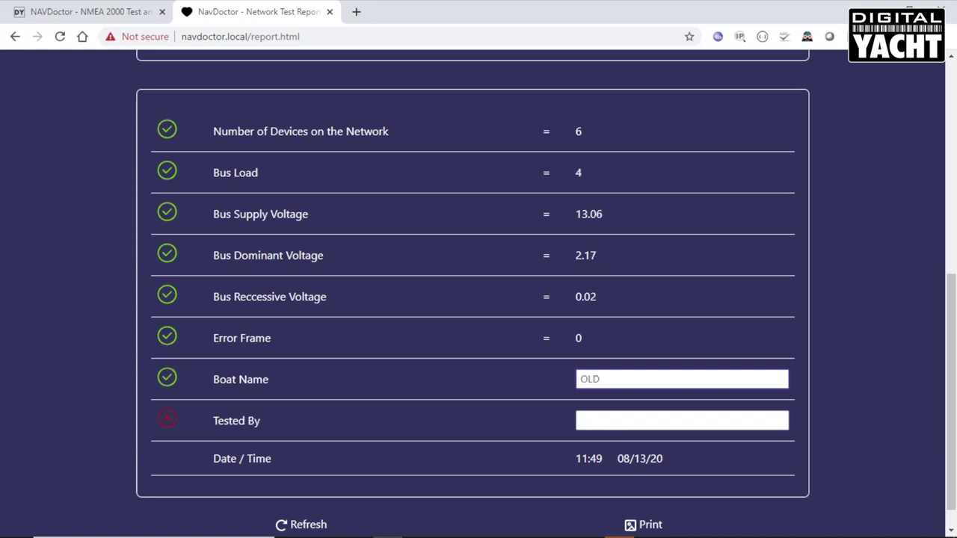
text( NICK)
key(Tab)
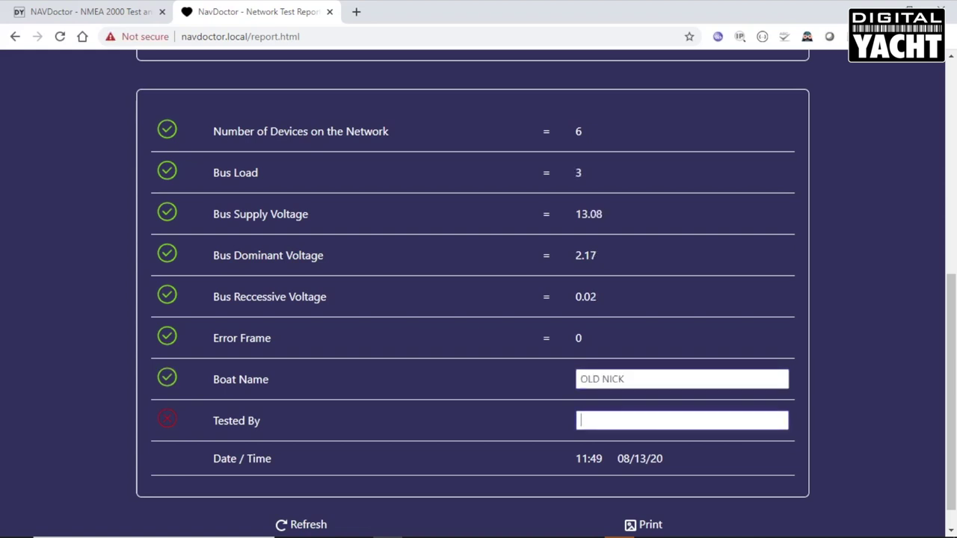
text(pauls)
key(BackSpace)
- Scroll through the completed test report, then return to the home menu
scroll(471, 292, down, 1)
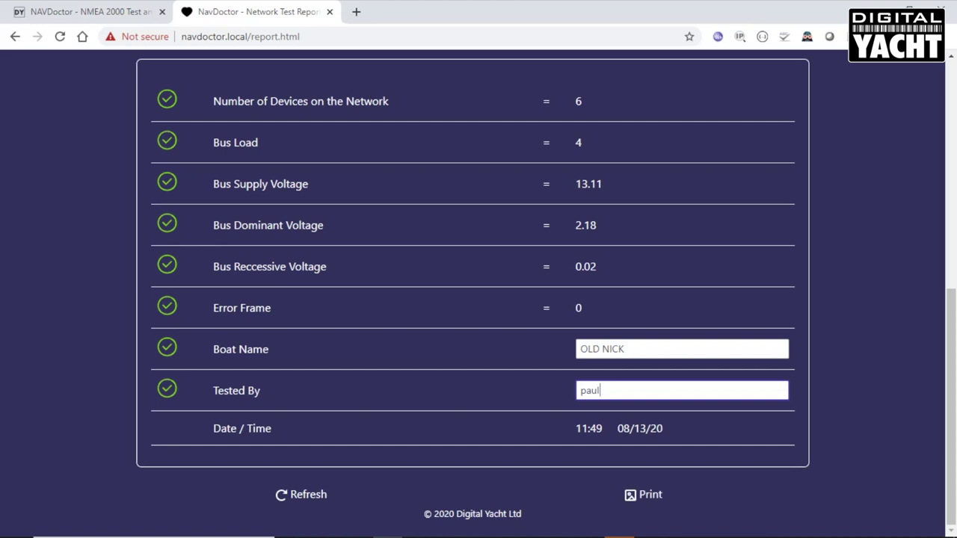
scroll(470, 292, up, 6)
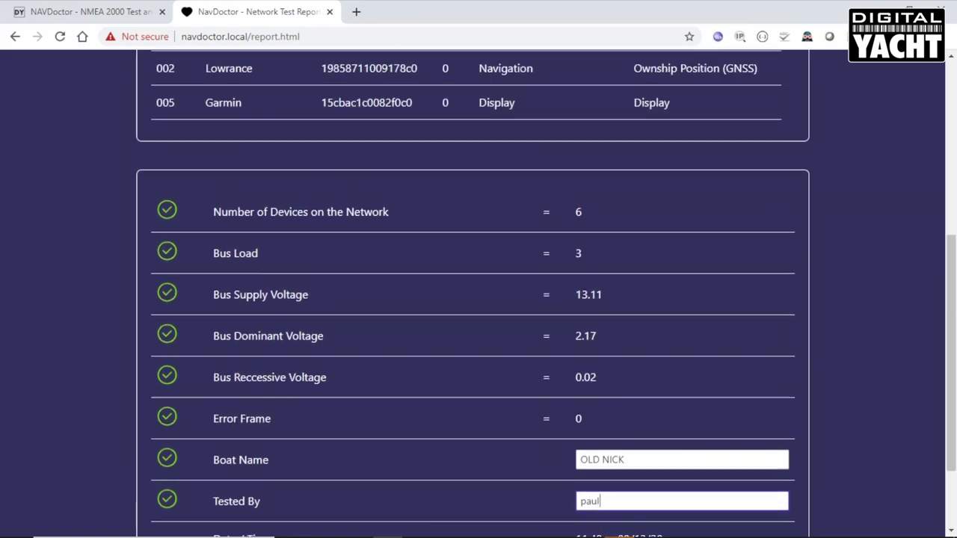
scroll(471, 292, down, 2)
scroll(471, 291, down, 3)
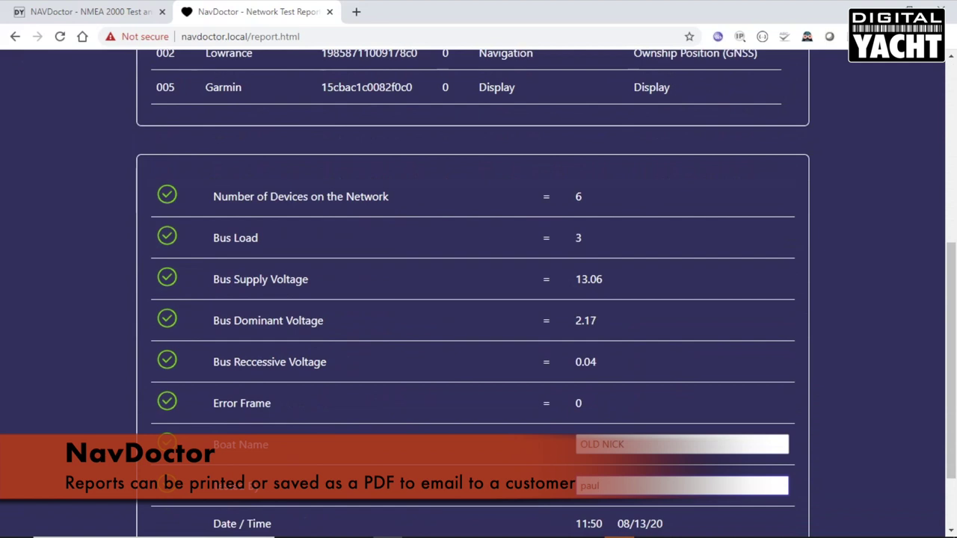
scroll(471, 291, down, 1)
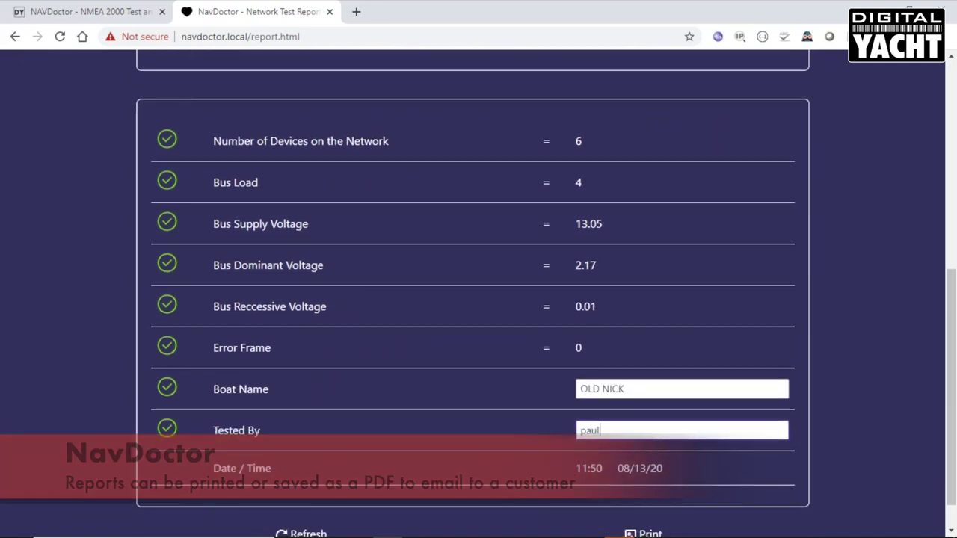
scroll(478, 291, up, 5)
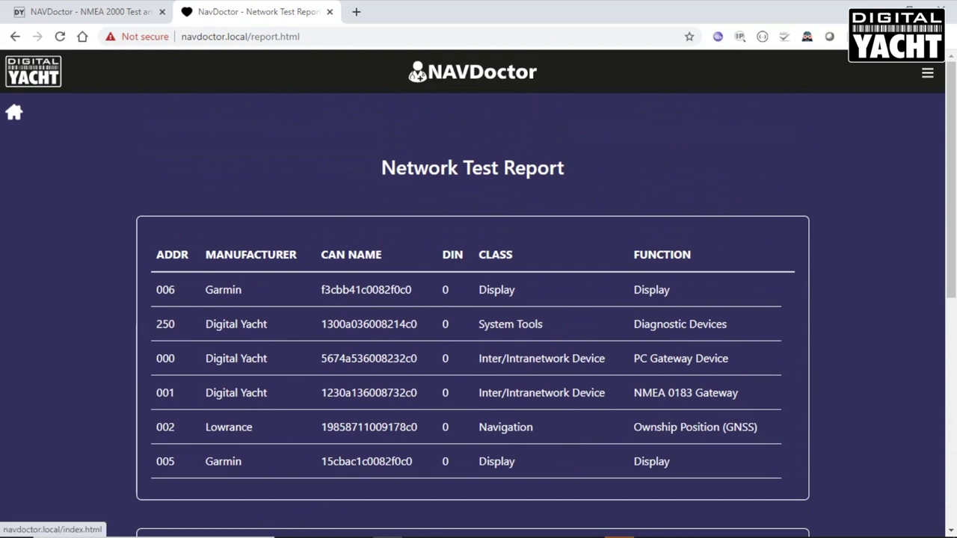
click(14, 112)
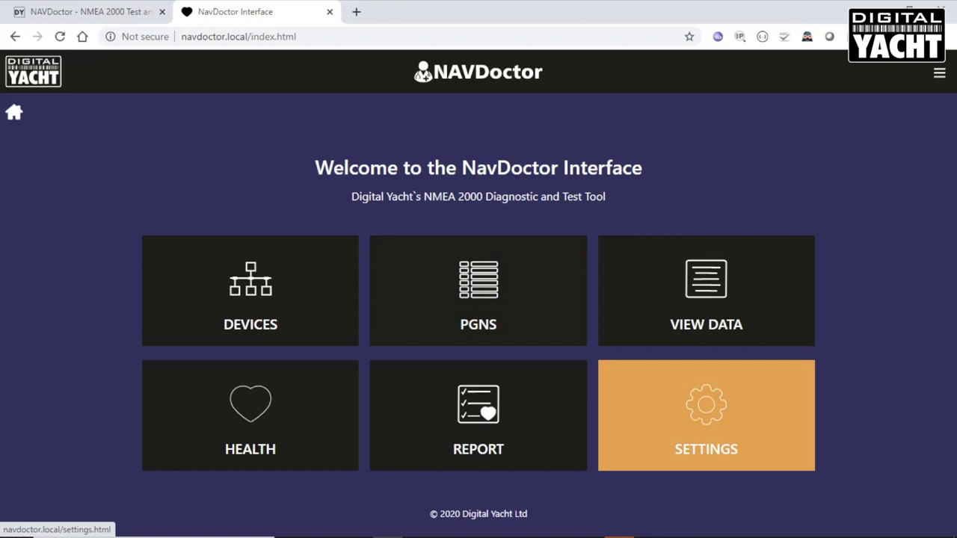
- Open Settings and review network settings, gateway firmware 1.0b, device firmware 1.1b and upload section
click(706, 415)
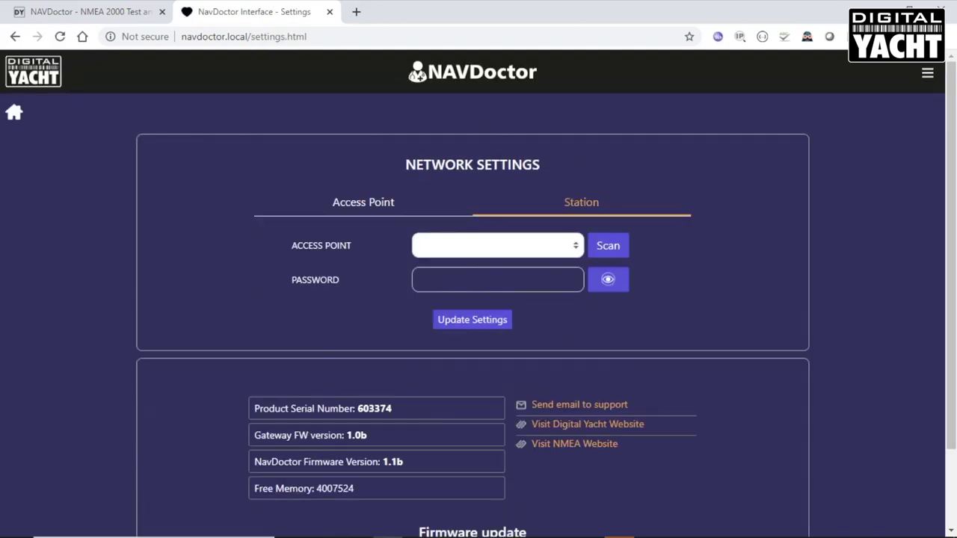
mouse_move(341, 280)
mouse_down()
mouse_move(292, 280)
mouse_move(377, 202)
mouse_move(324, 245)
mouse_move(327, 280)
mouse_up()
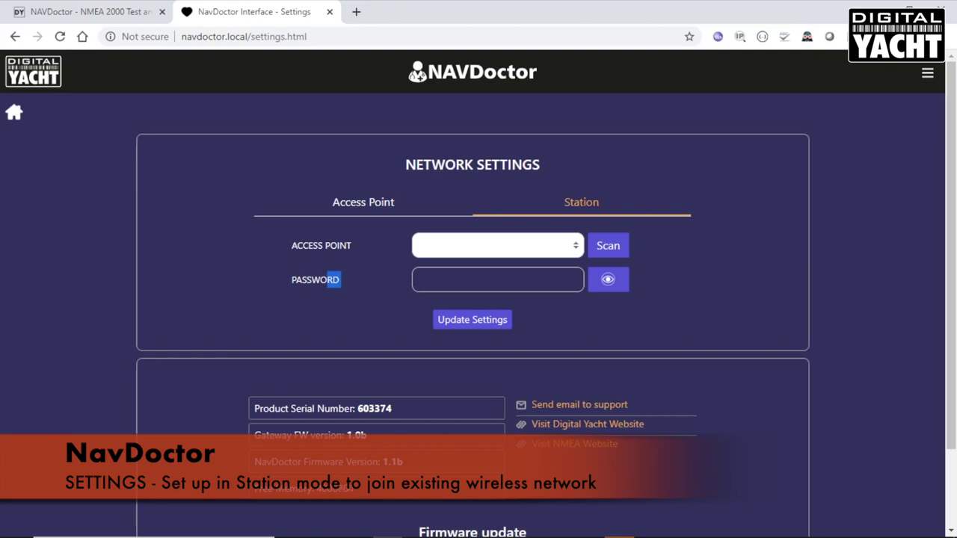
scroll(479, 293, down, 2)
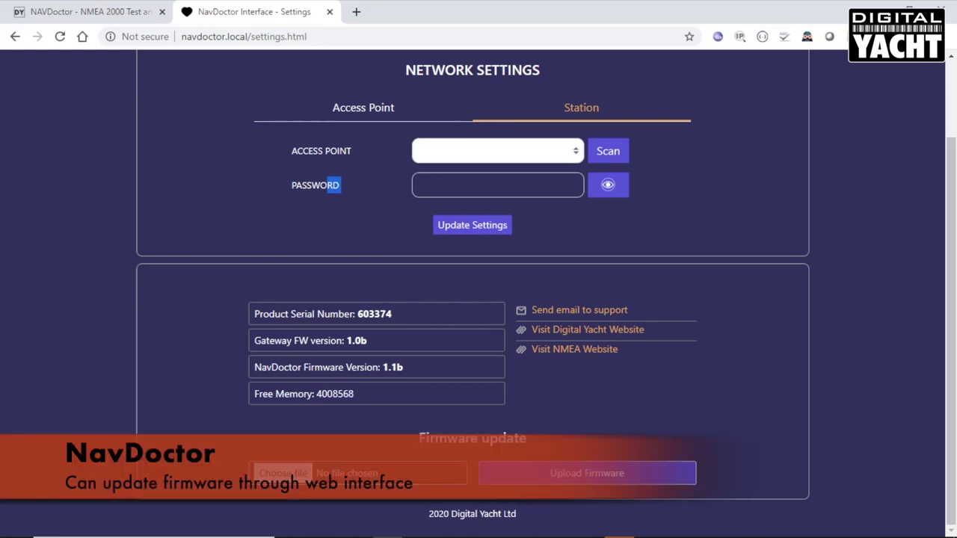
scroll(478, 292, up, 2)
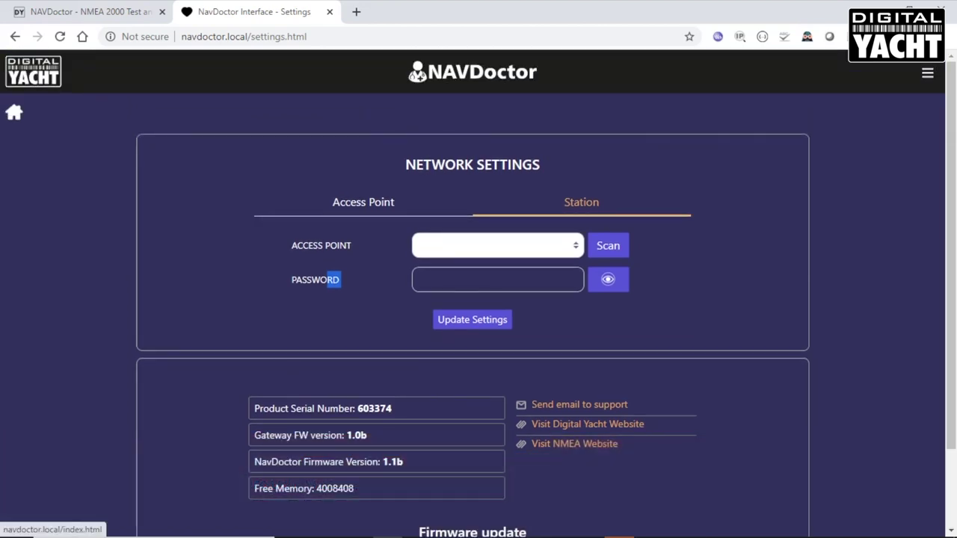
- Return from the Settings page to the NavDoctor home menu via the top-left home icon
click(13, 112)
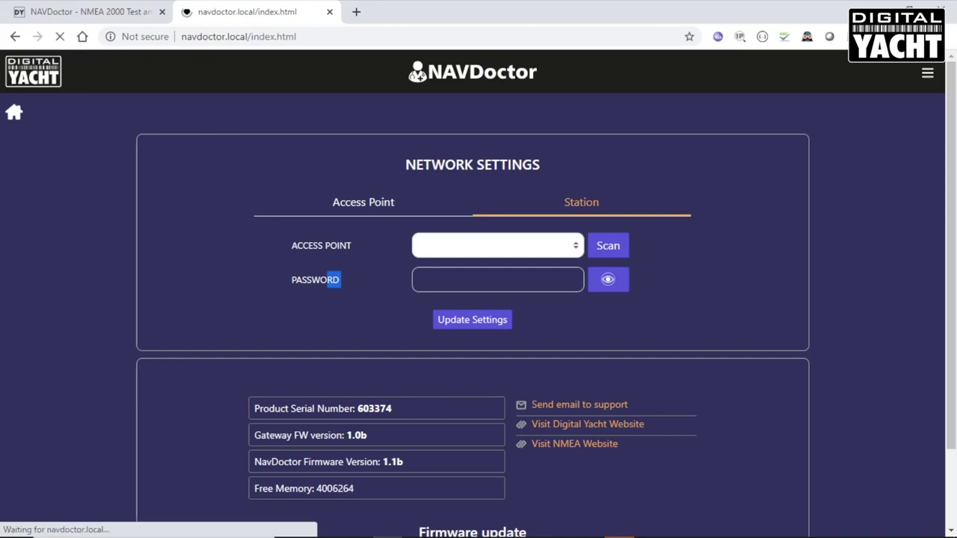